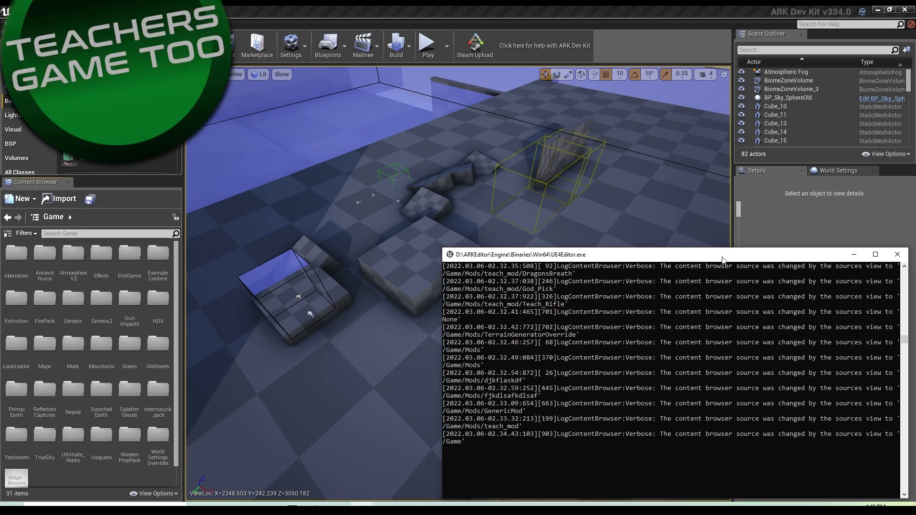
- Move the UE4Editor.exe log console window away from the editor
left_click_drag(723, 260, 702, 218)
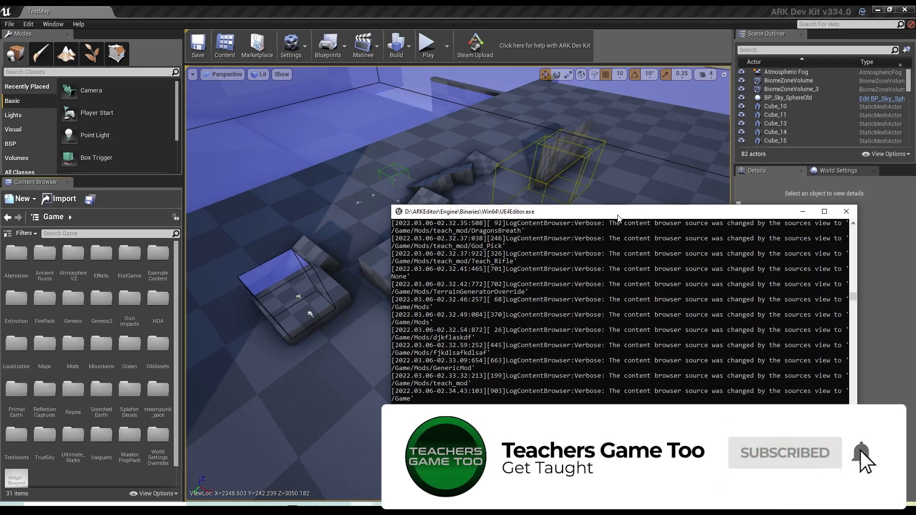
left_click_drag(618, 218, 795, 6)
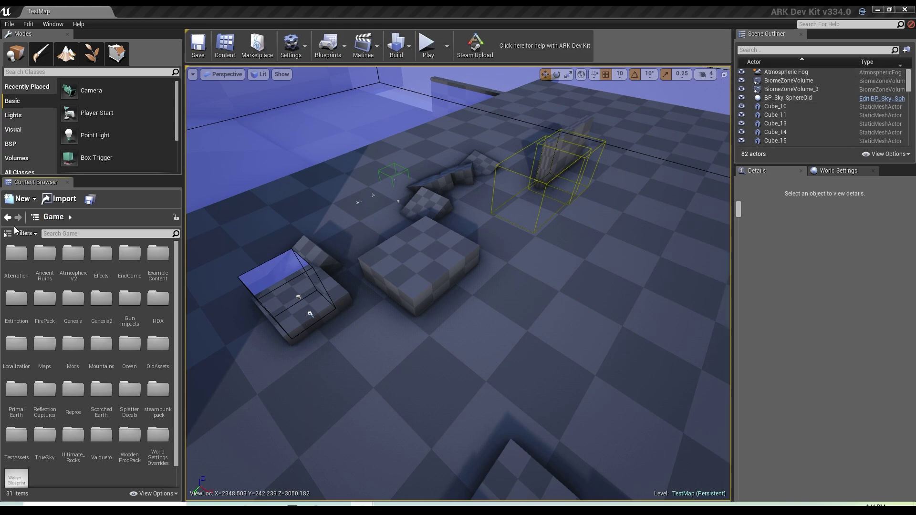
- Show the folder tree in the Content Browser and open the Mods folder with its subfolders expanded
left_click(8, 234)
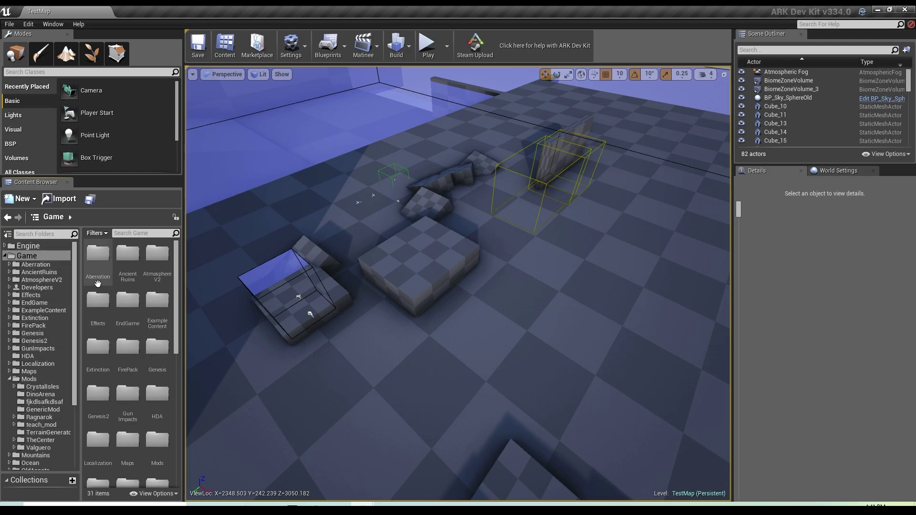
left_click(9, 379)
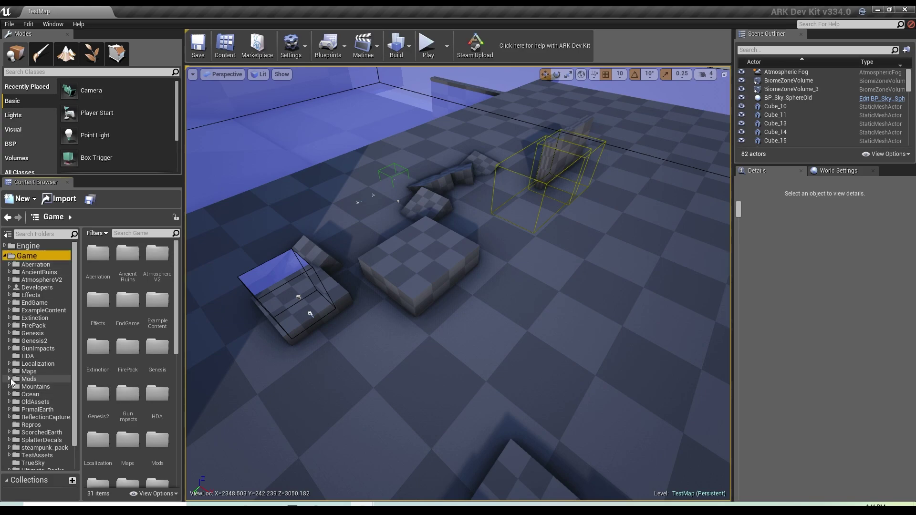
left_click(9, 379)
left_click(10, 379)
left_click(9, 379)
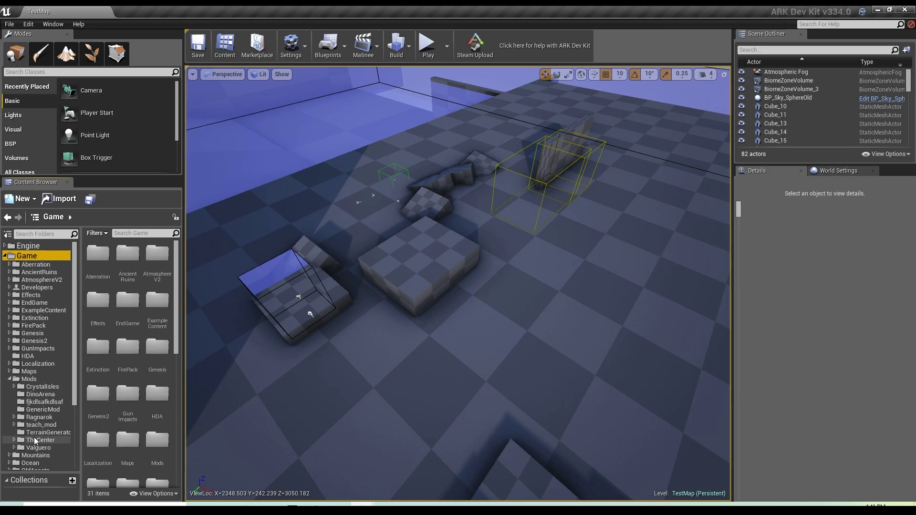
left_click(35, 379)
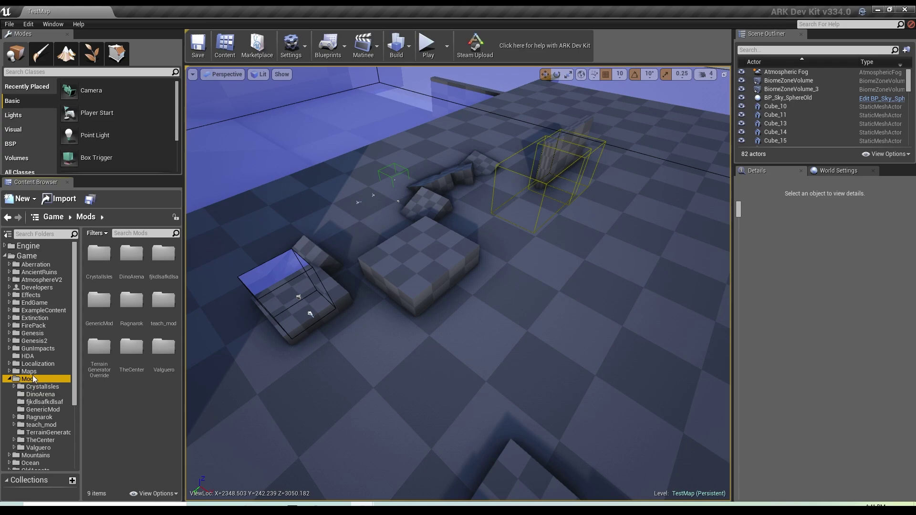
- Create a new folder with the default name inside Mods and delete it again
left_click(18, 200)
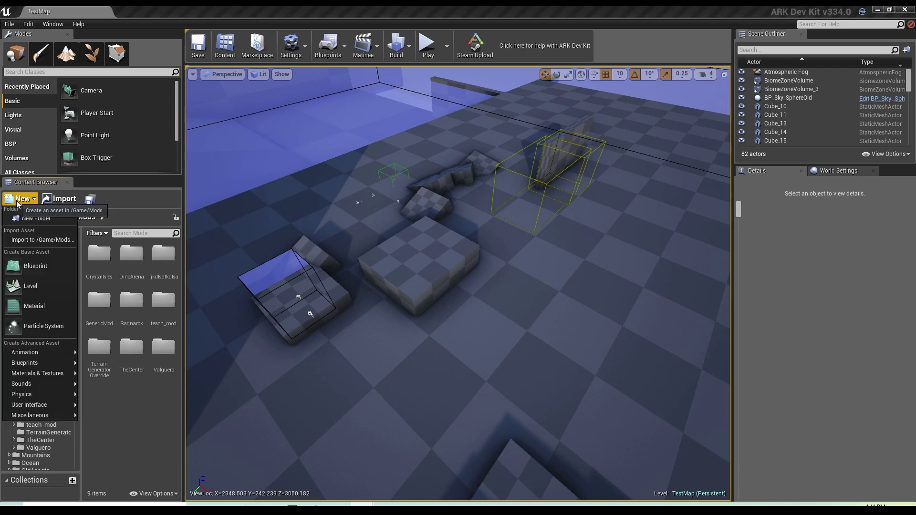
left_click(41, 218)
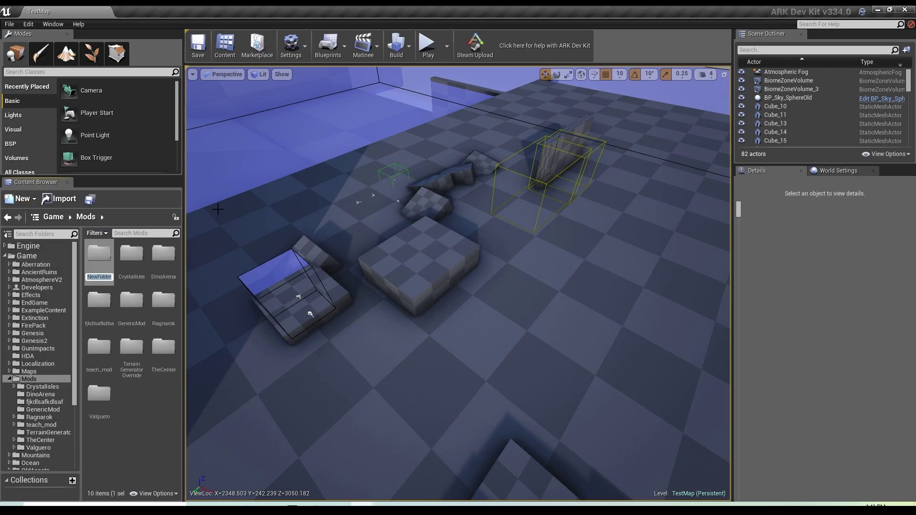
left_click(101, 263)
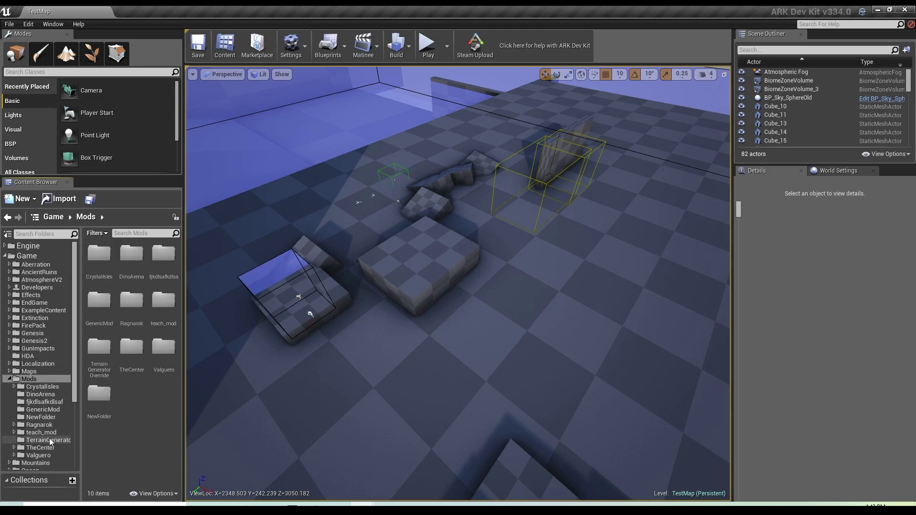
left_click(48, 416)
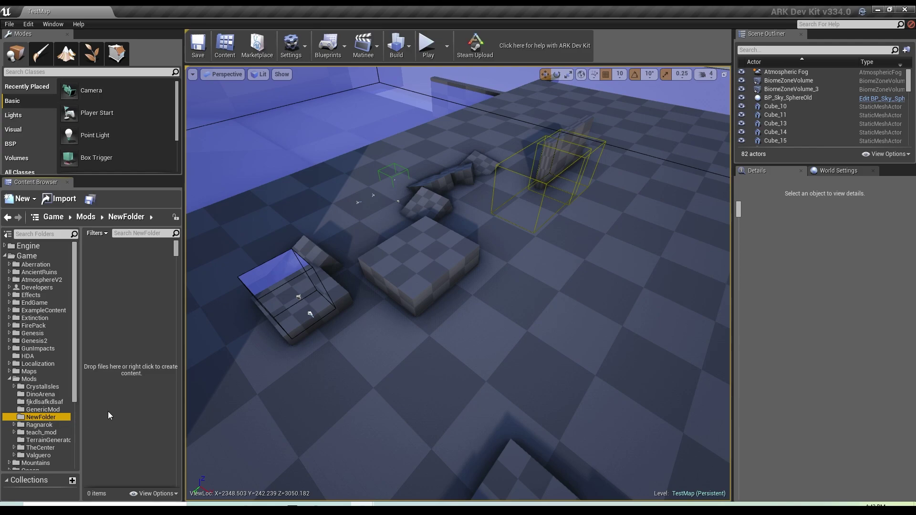
key("Delete")
left_click(215, 388)
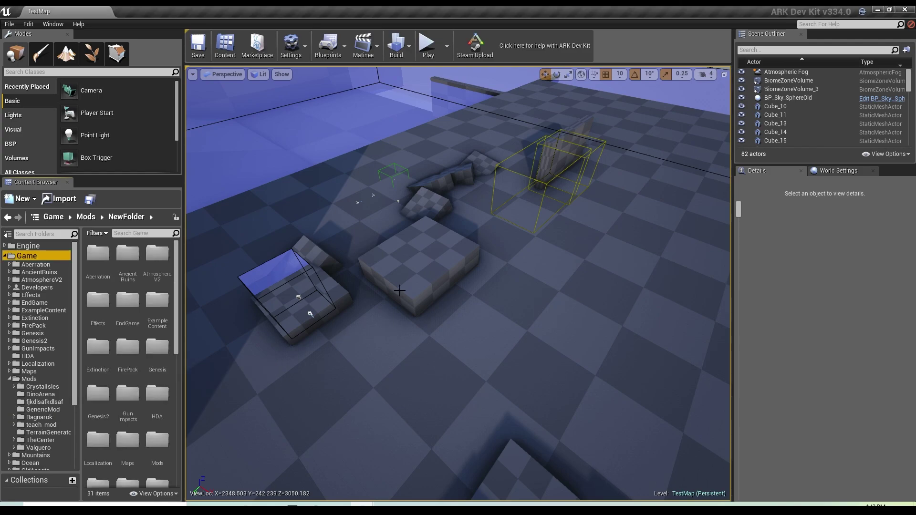
- Look inside the fjkdlsafkdlsaf folder and examine the assets in the GenericMod folder
left_click(45, 401)
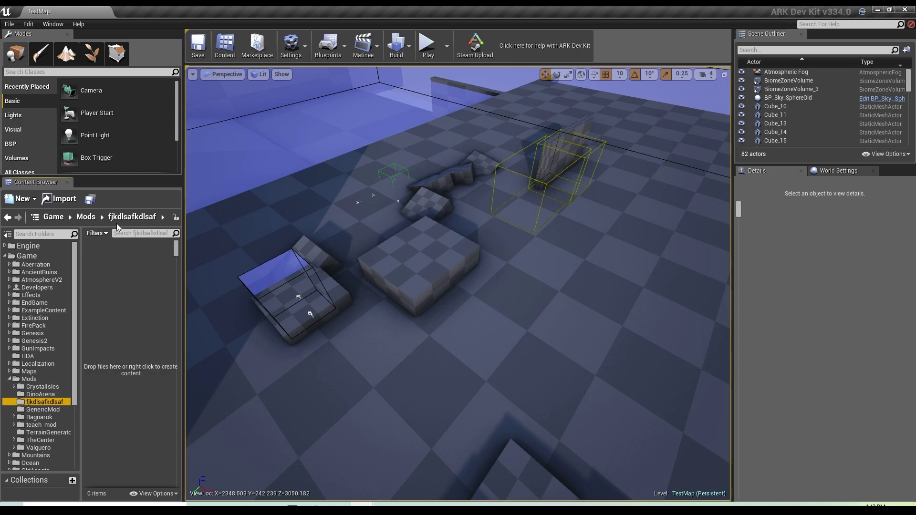
left_click(49, 410)
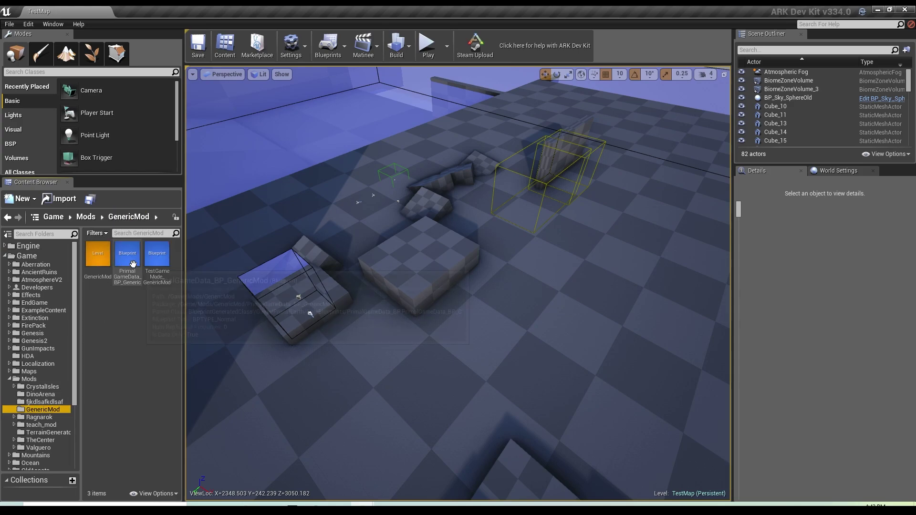
left_click(31, 379)
left_click(34, 409)
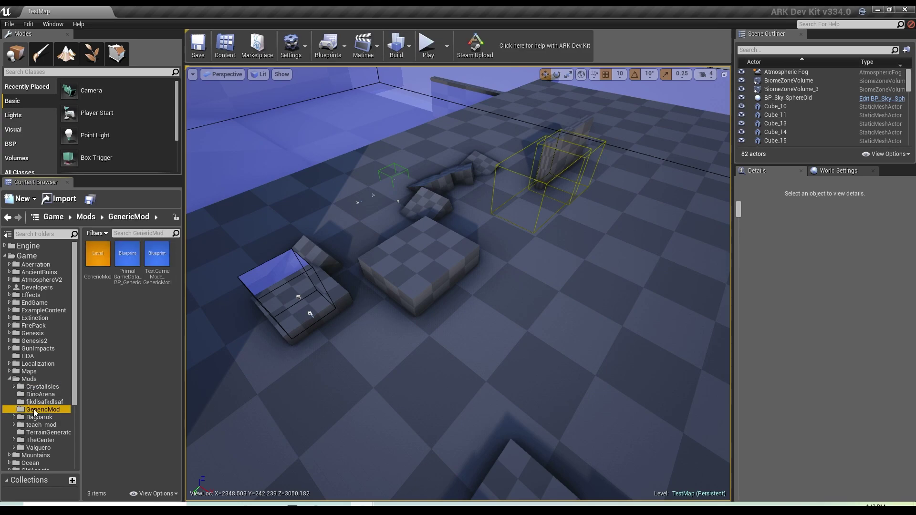
- Try to copy all three GenericMod assets into the fjkdlsafkdlsaf folder
left_click(102, 272)
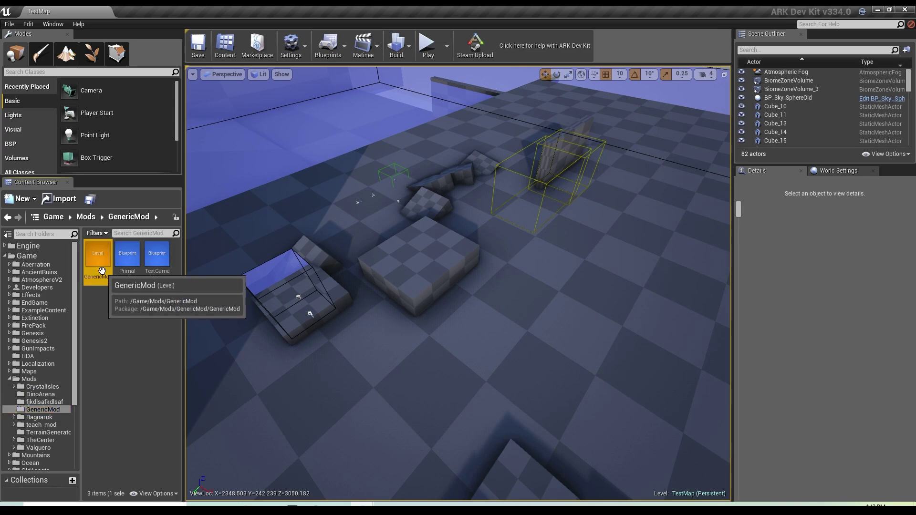
left_click(159, 258, "shift")
left_click_drag(159, 258, 42, 403)
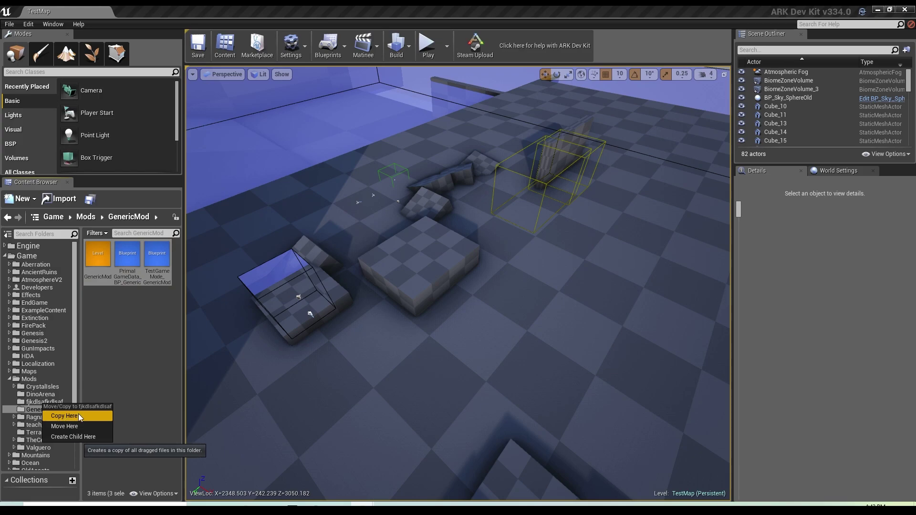
left_click(108, 370)
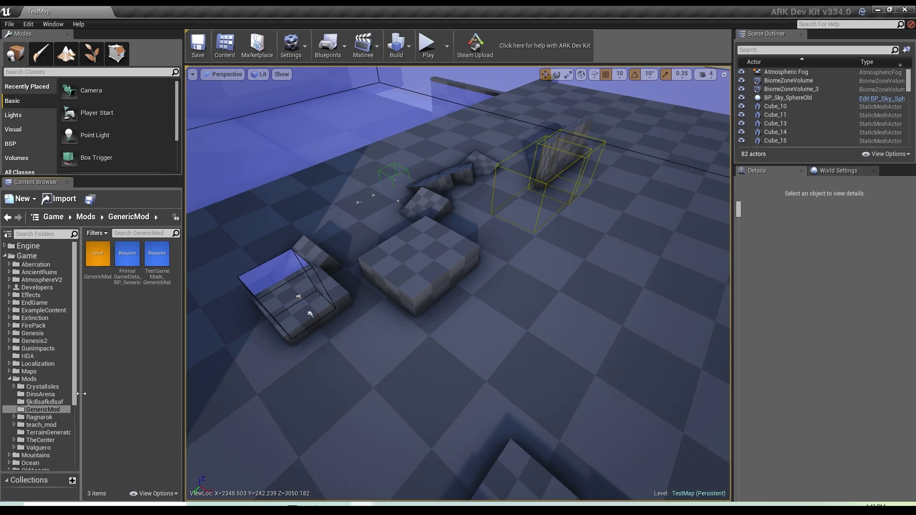
- Expand the teach_mod folder and examine the contents of its DragonsBreath and God_Pick subfolders
left_click(45, 423)
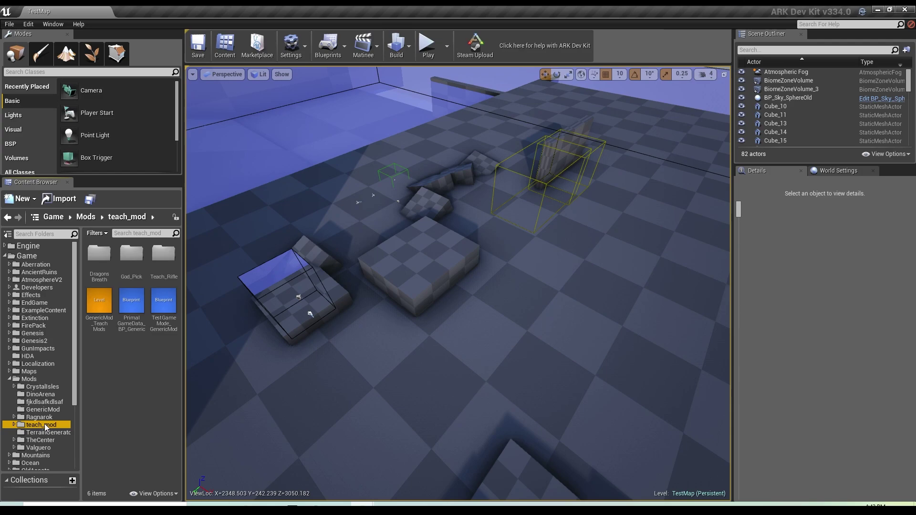
left_click(14, 425)
scroll(27, 395, "down", 2)
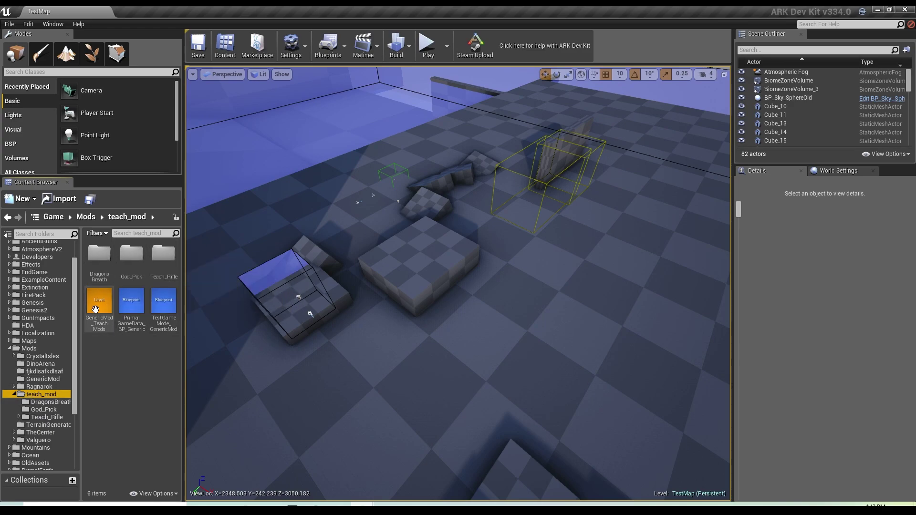
double_click(99, 258)
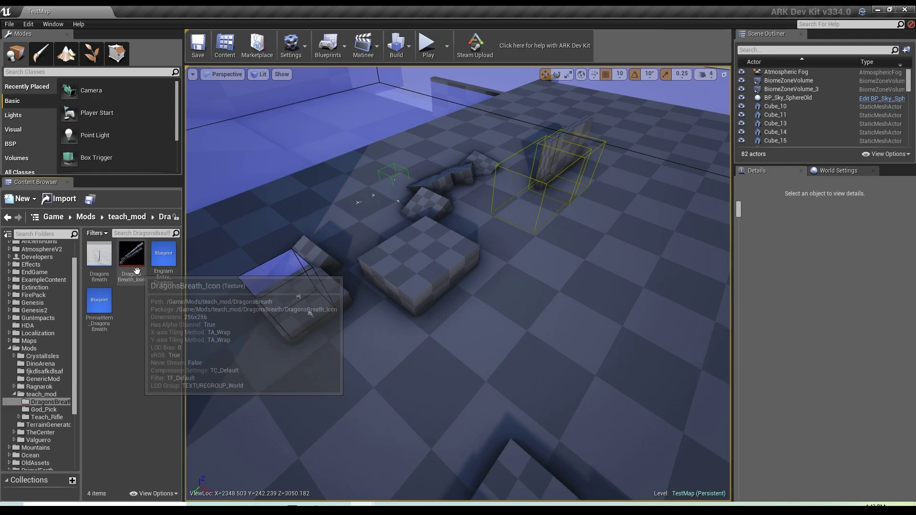
left_click(8, 217)
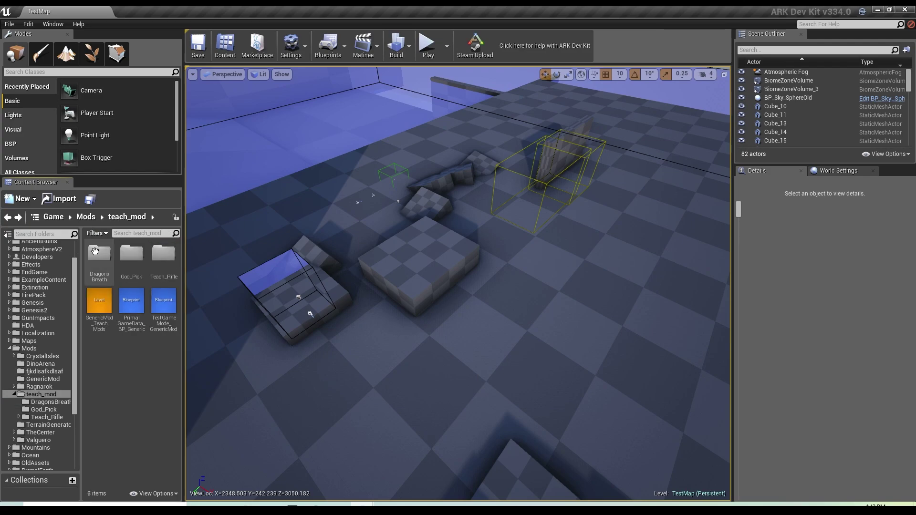
left_click(127, 258)
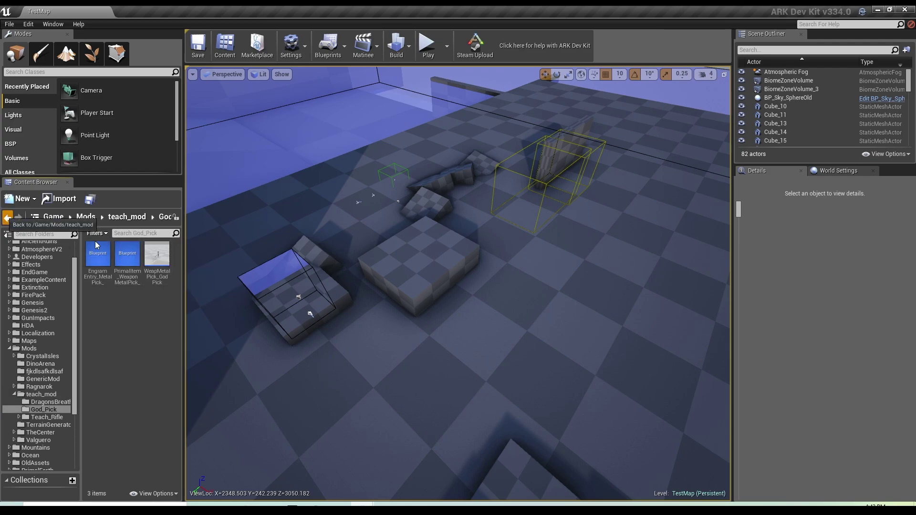
left_click(96, 241)
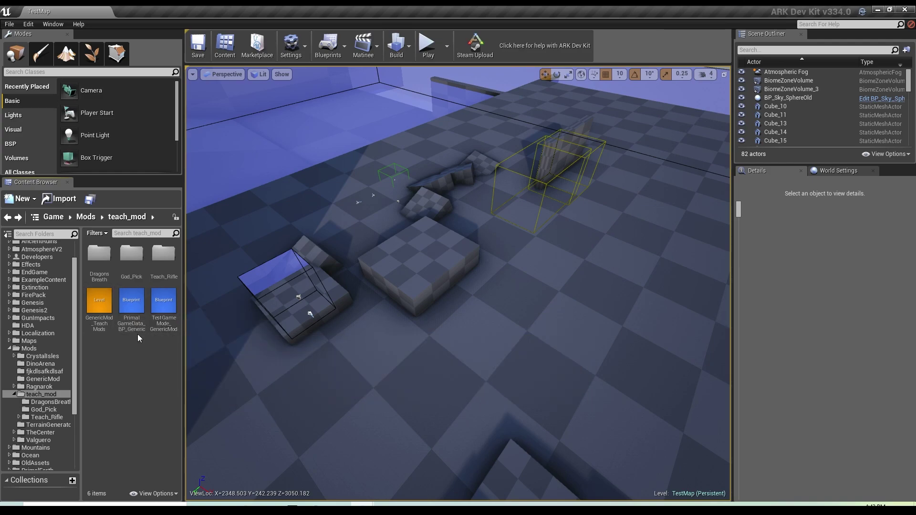
- Examine the defaults of the TestGameMode_GenericMod_Child_TeachMods blueprint in teach_mod and close its editor
left_click(163, 318)
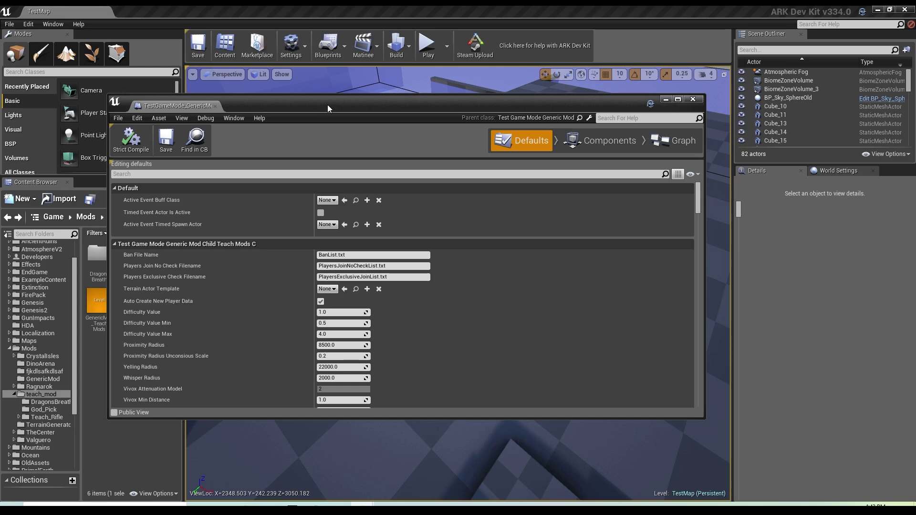
scroll(373, 265, "down", 4)
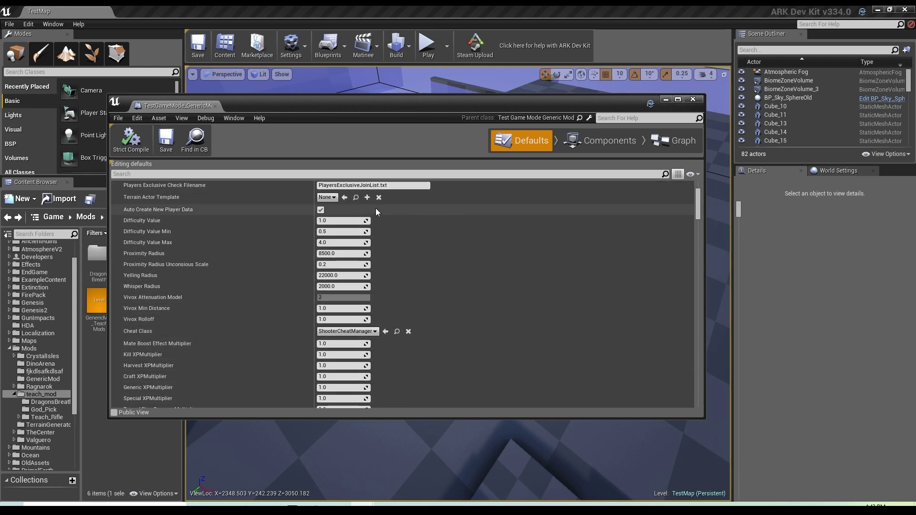
left_click(693, 99)
- Examine the Additional Engram Blueprint Classes entries in the PrimalGameData_BP_GenericMod_2_TeachMods blueprint and close its editor
left_click(140, 304)
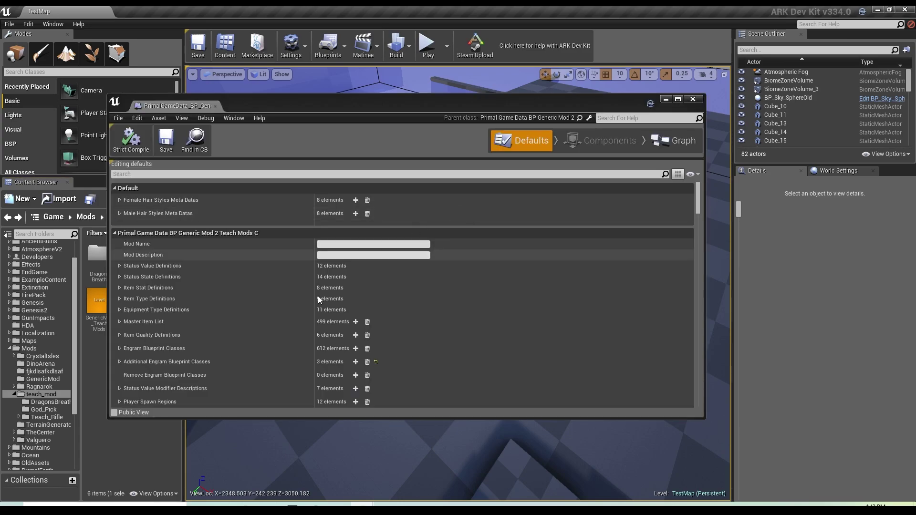
scroll(305, 305, "down", 1)
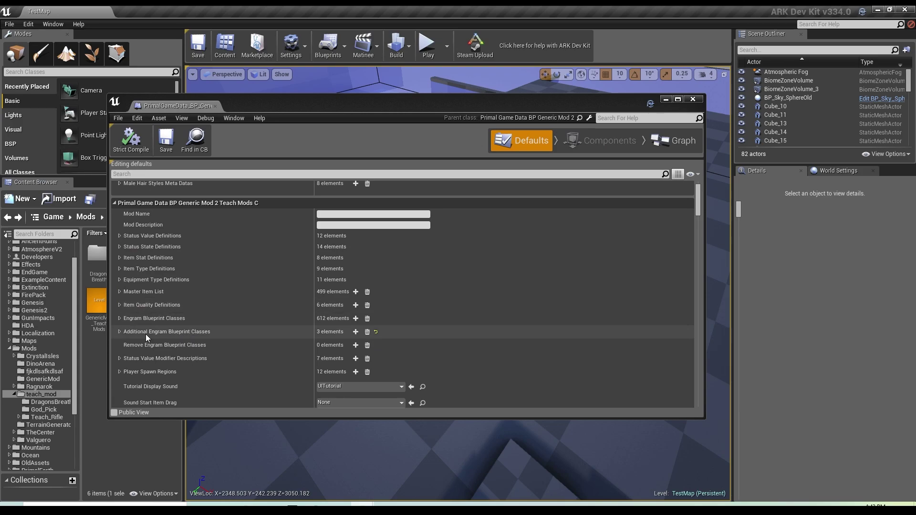
left_click(120, 331)
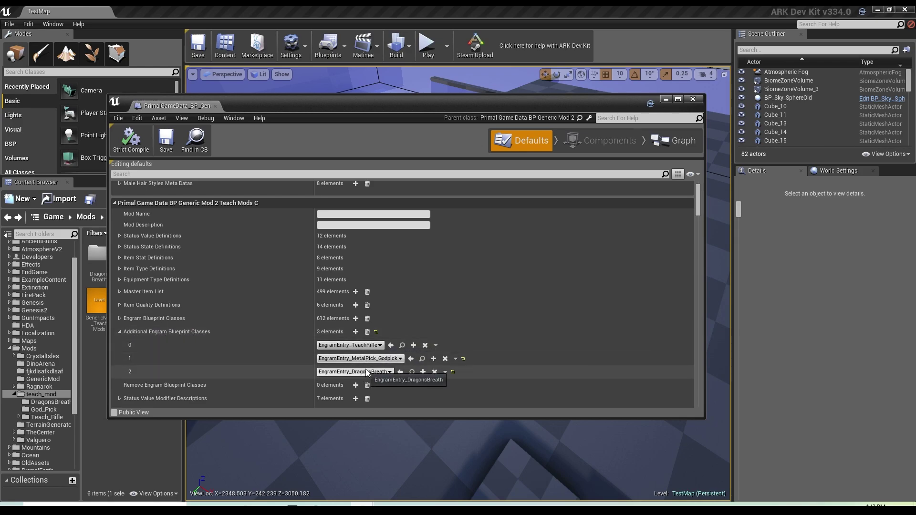
left_click(695, 100)
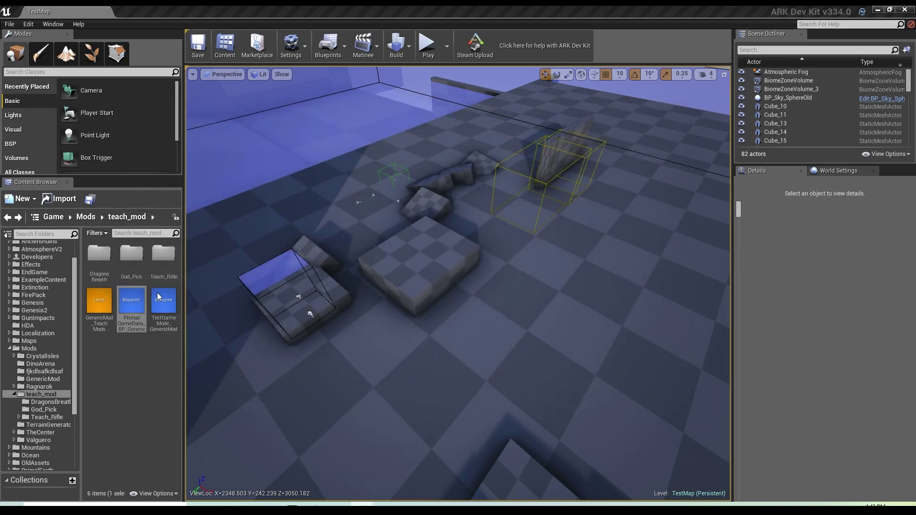
- Open the GenericMod_TeachMods level and bring up its asset name for editing, keeping the existing name
left_click(98, 303)
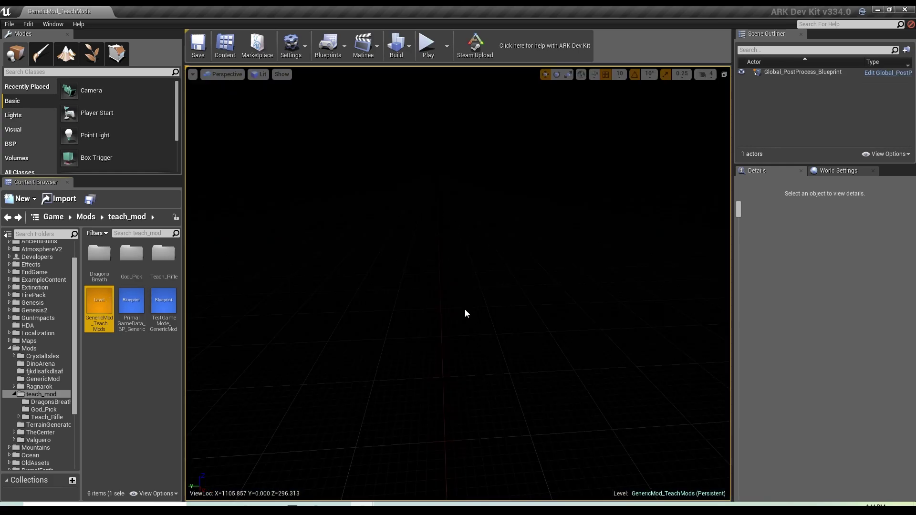
right_click(102, 325)
left_click(131, 174)
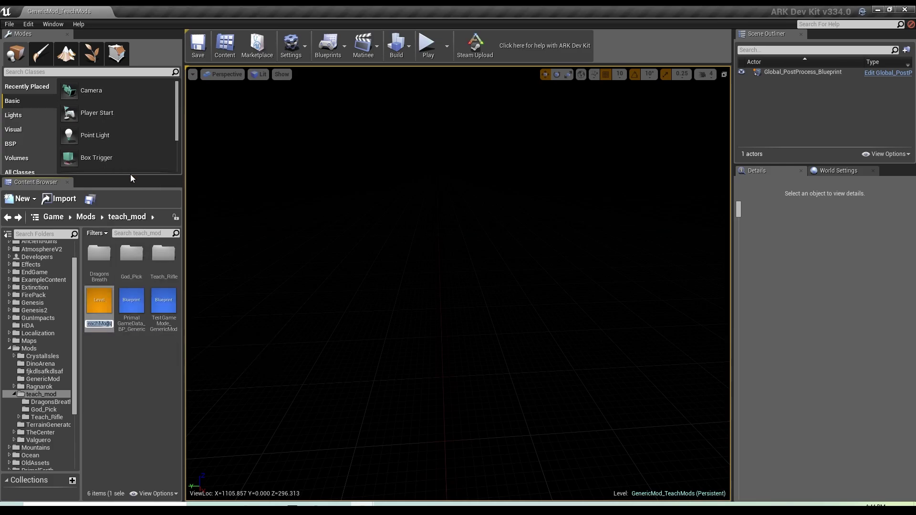
left_click(110, 334)
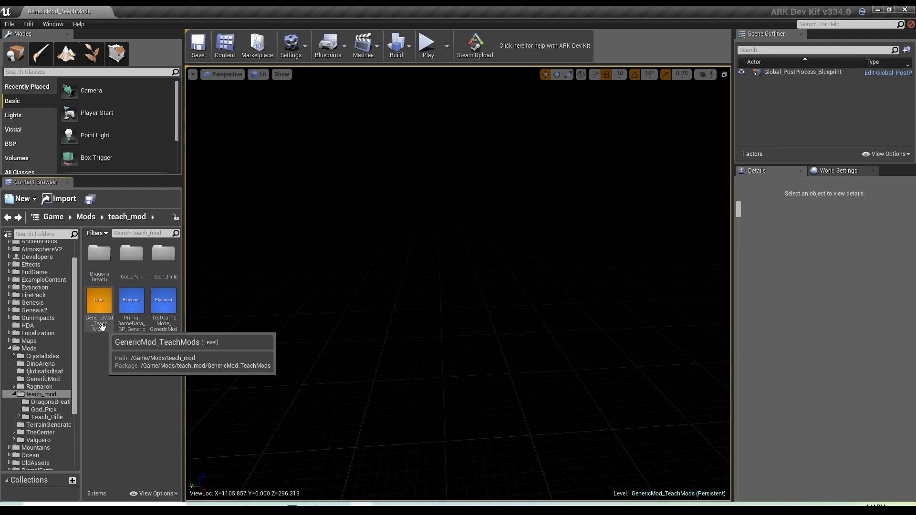
- Bring up the TestGameMode_GenericMod_Child_TeachMods blueprint's name for editing and leave it without renaming
right_click(154, 328)
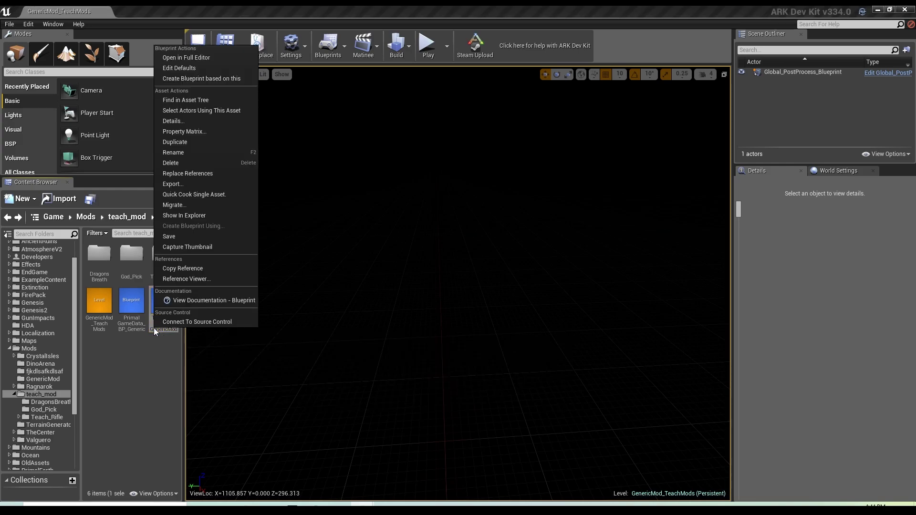
left_click(191, 152)
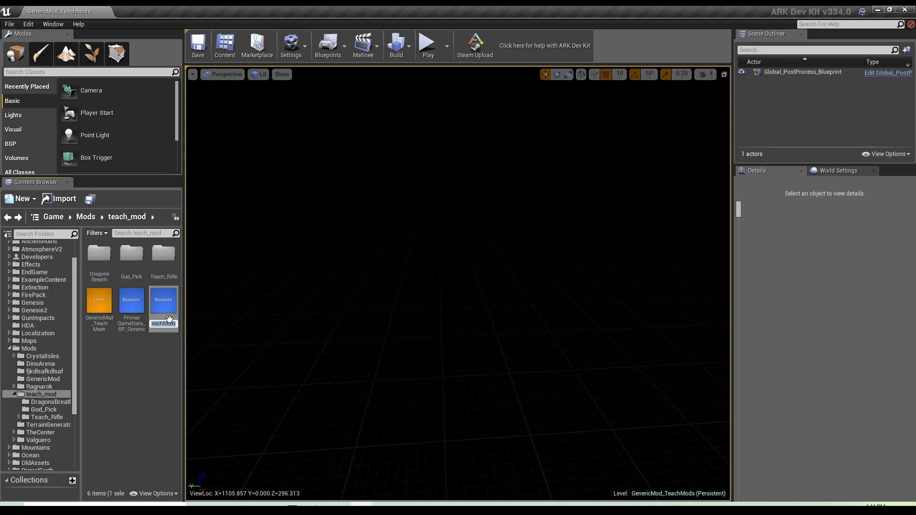
left_click(152, 349)
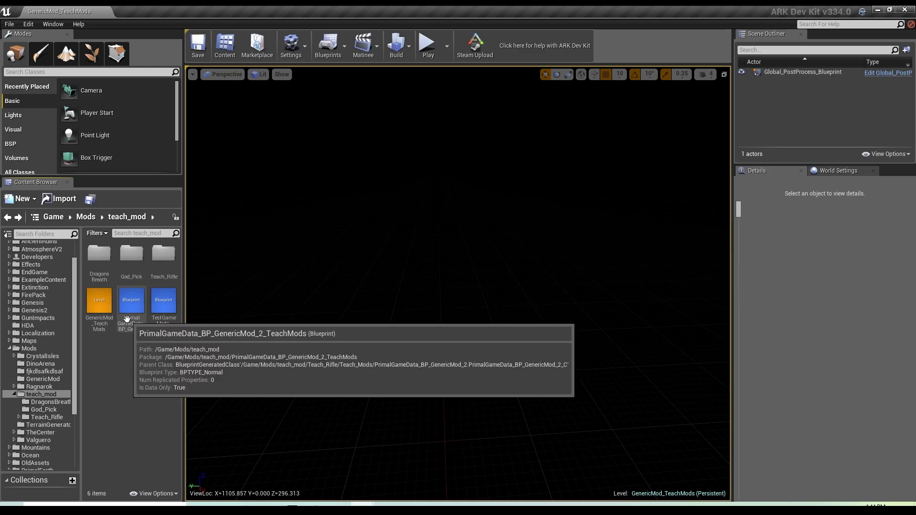
- Examine the original assets in the GenericMod folder and return to the teach_mod folder
left_click(39, 378)
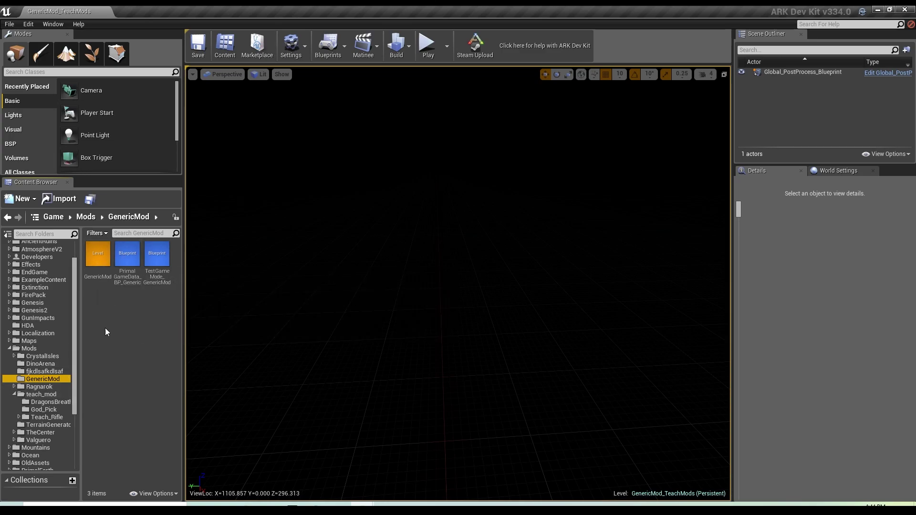
left_click(48, 395)
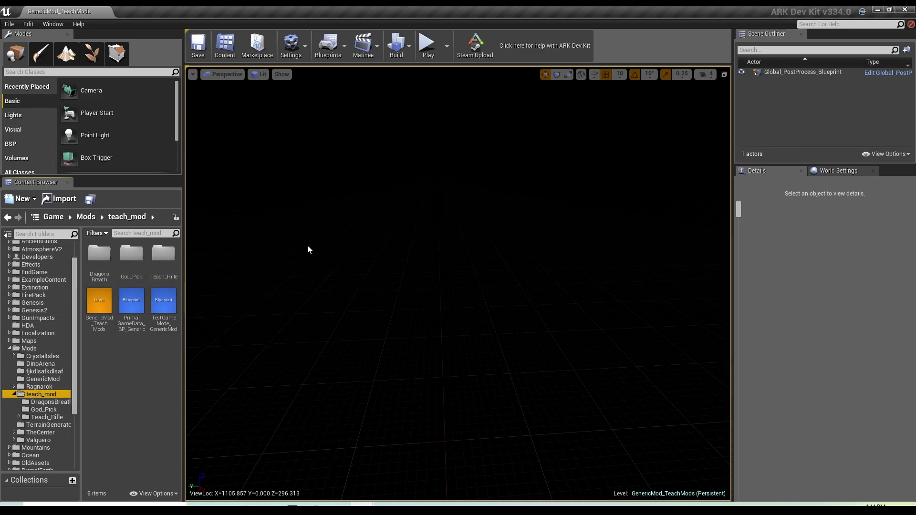
left_click_drag(458, 286, 509, 306)
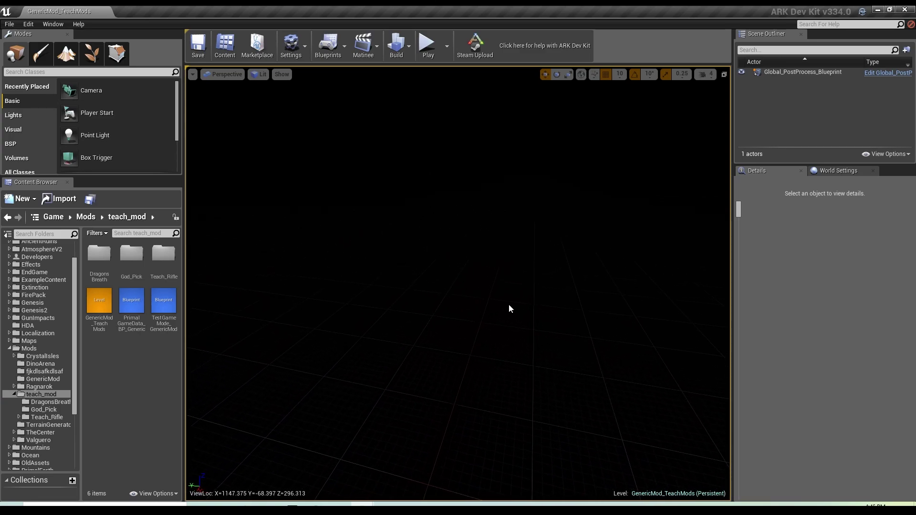
- Open the TestMapArea level from the /Game/Maps folder
left_click(10, 25)
left_click(30, 52)
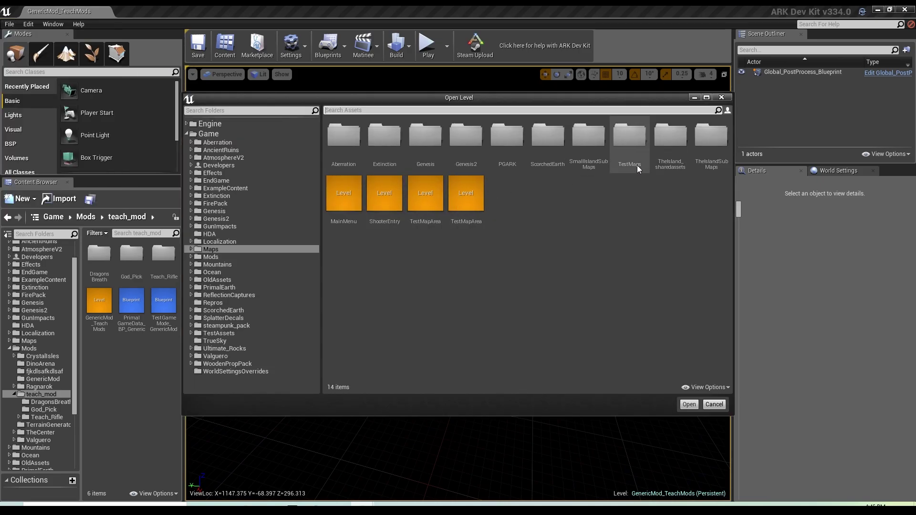
left_click(464, 192)
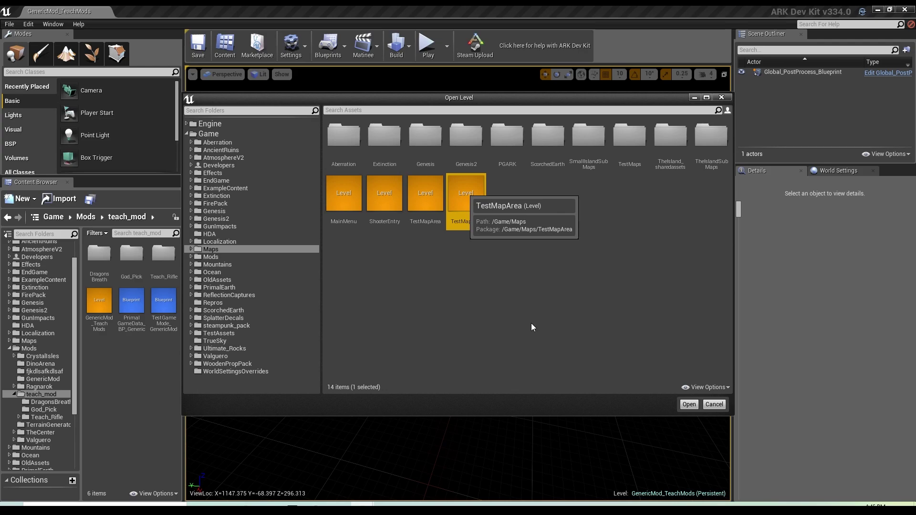
key("Return")
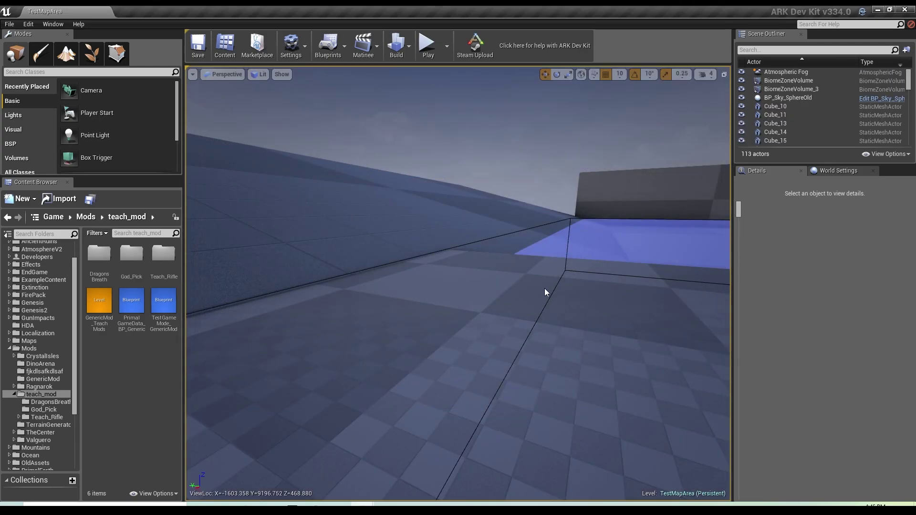
- Fly around the TestMapArea level to examine its test geometry, volumes, spawn markers and lighting
left_click_drag(545, 288, 613, 203)
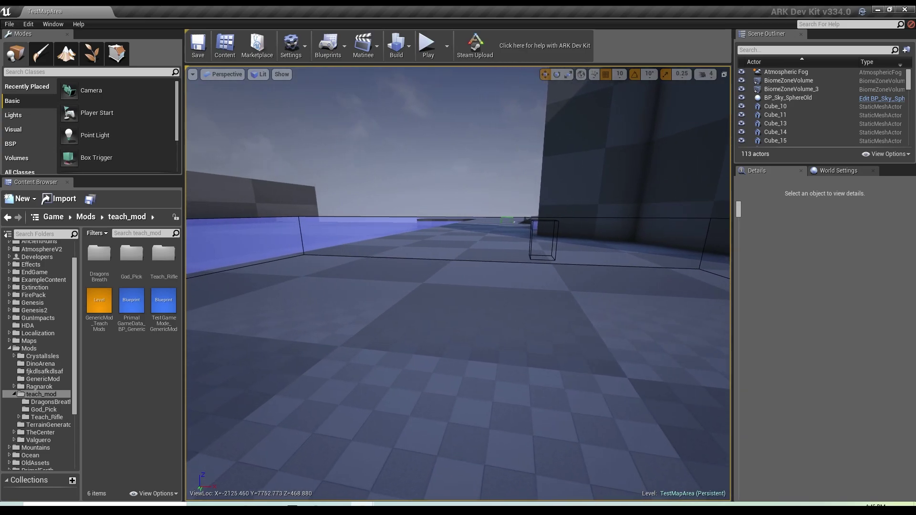
left_click_drag(409, 249, 472, 240)
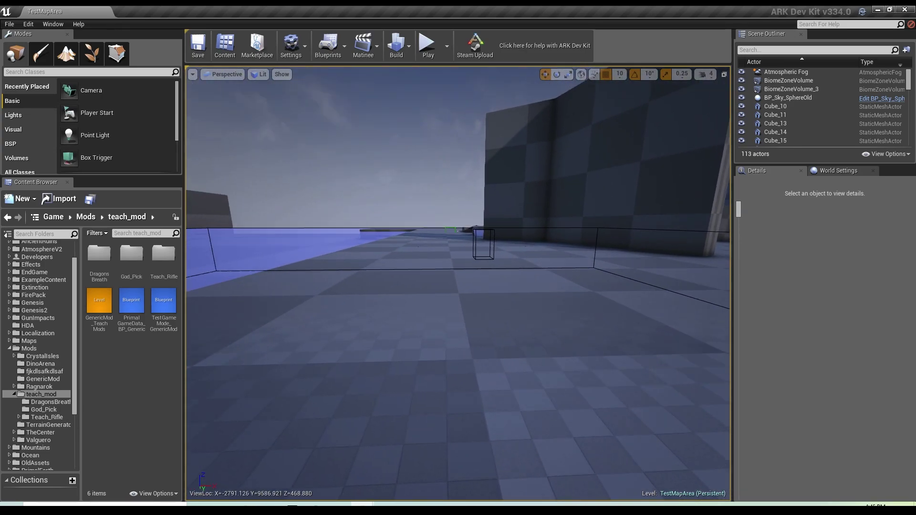
right_click_drag(473, 240, 260, 201)
key("e")
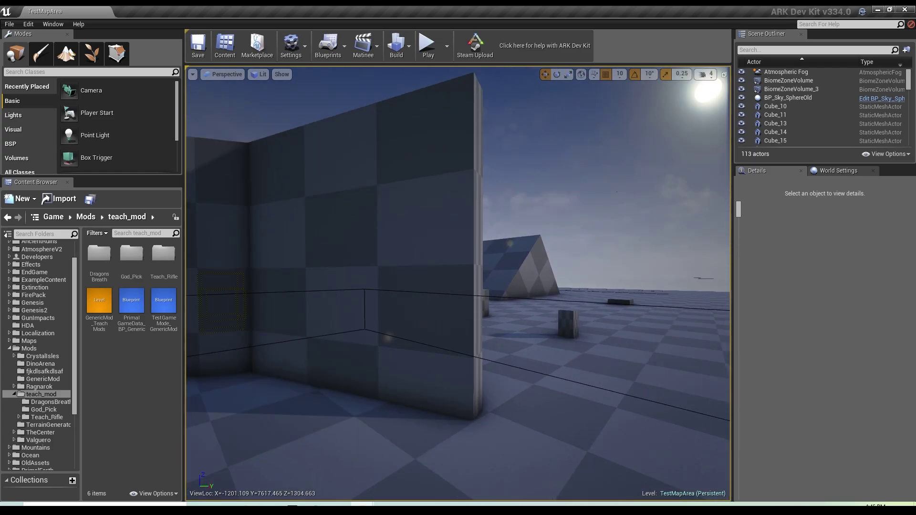
right_click_drag(458, 284, 315, 282)
key("q")
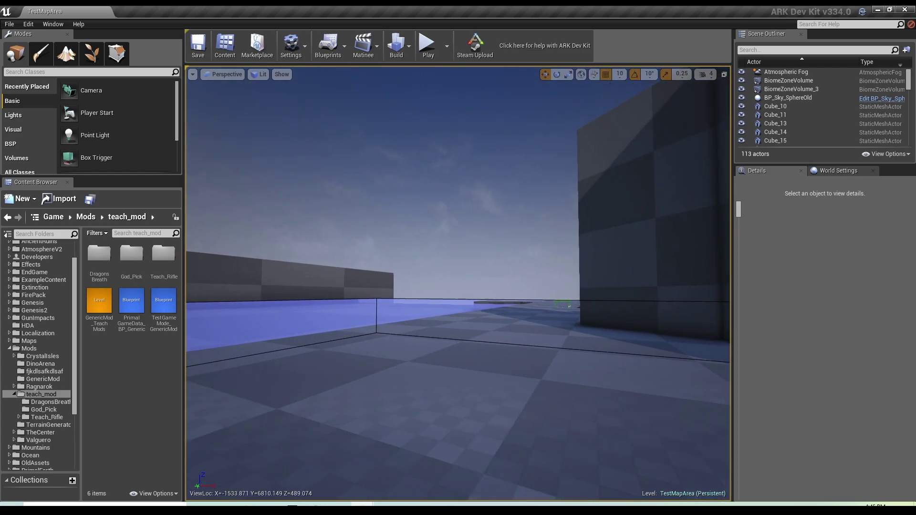
right_click_drag(458, 284, 719, 114)
key("a")
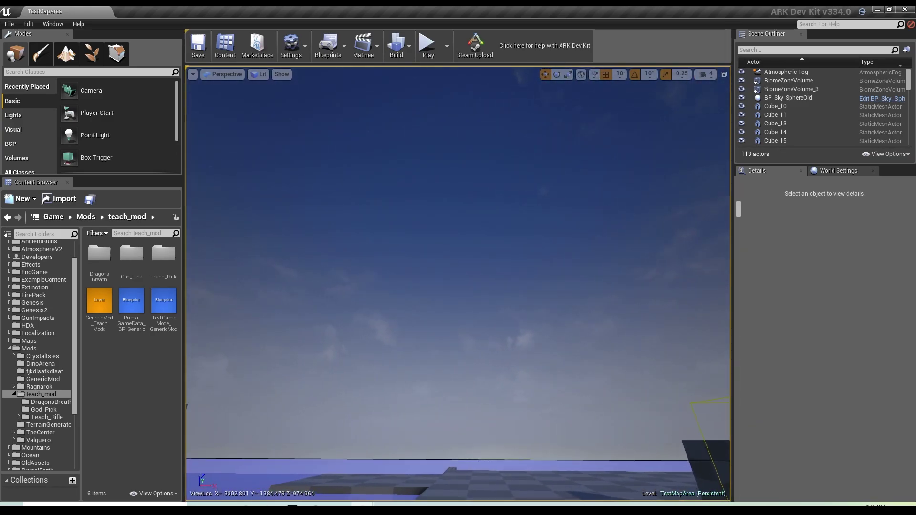
right_click_drag(458, 283, 589, 327)
key("a")
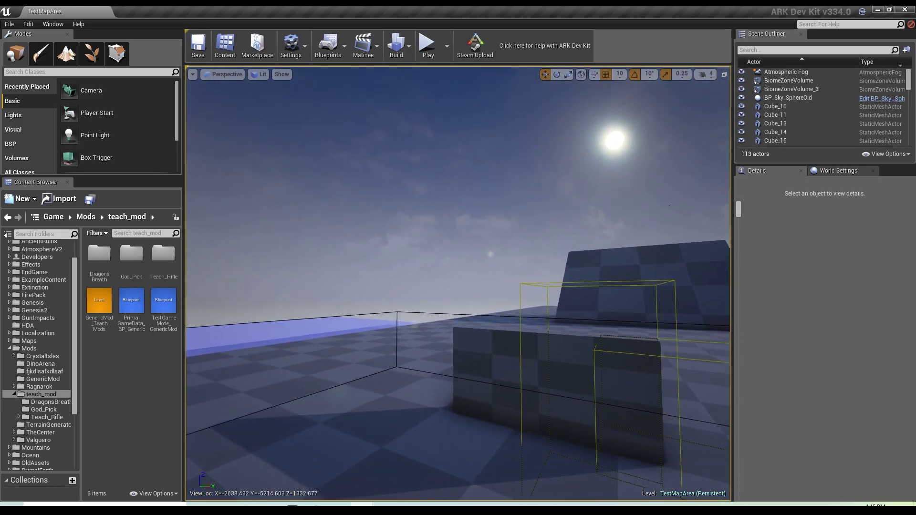
key("w")
right_click_drag(458, 283, 317, 284)
right_click_drag(704, 151, 704, 151)
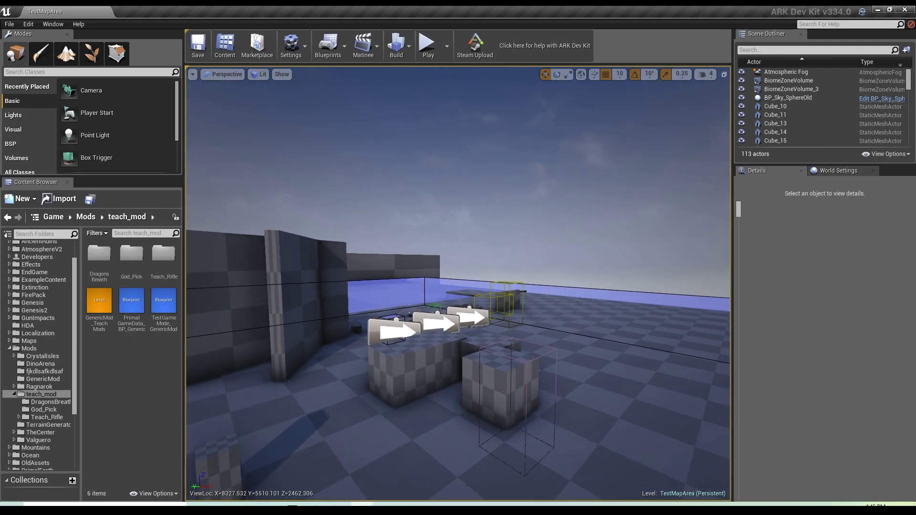
right_click_drag(459, 286, 716, 291)
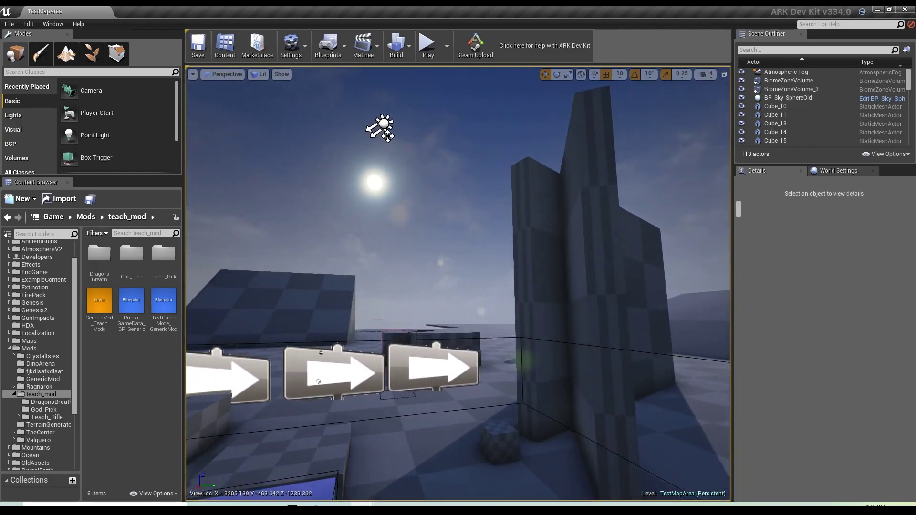